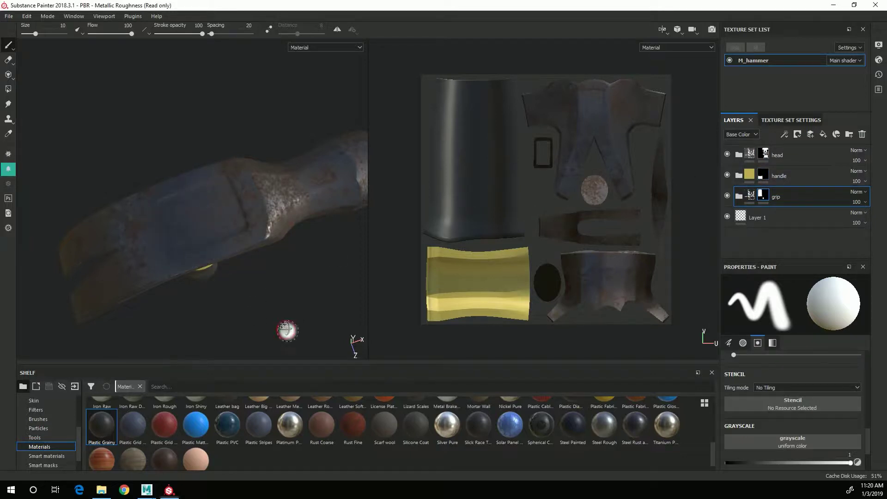
Add a paint effect to the mask of the head folder
alt+drag(283, 328, 225, 233)
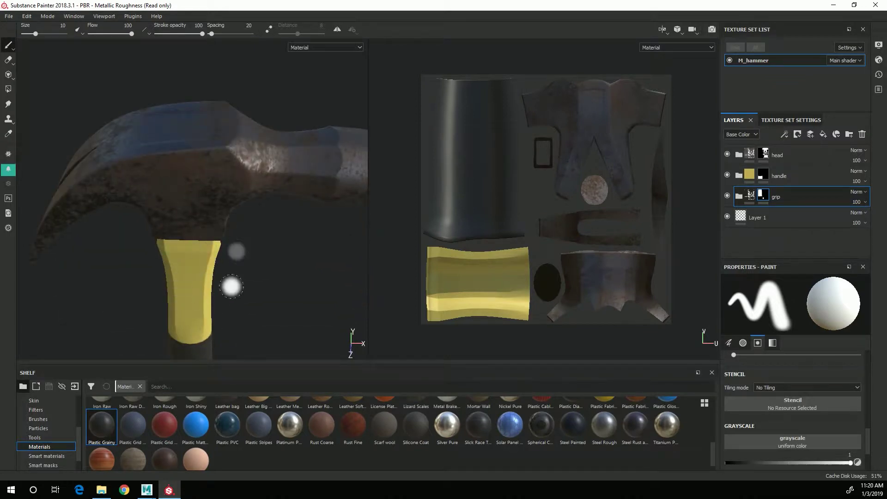
mouse_move(232, 287)
alt+mouse_down()
mouse_move(277, 287)
mouse_move(289, 299)
mouse_move(314, 204)
alt+mouse_up()
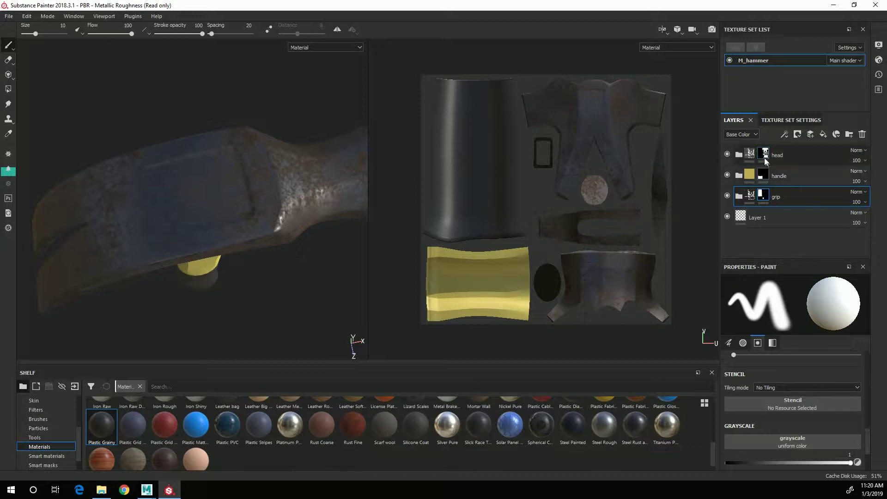
click(764, 156)
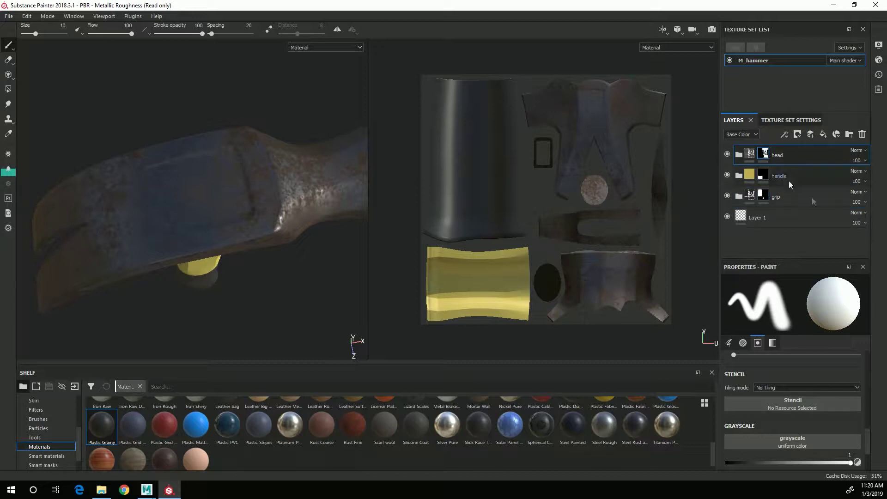
right_click(765, 155)
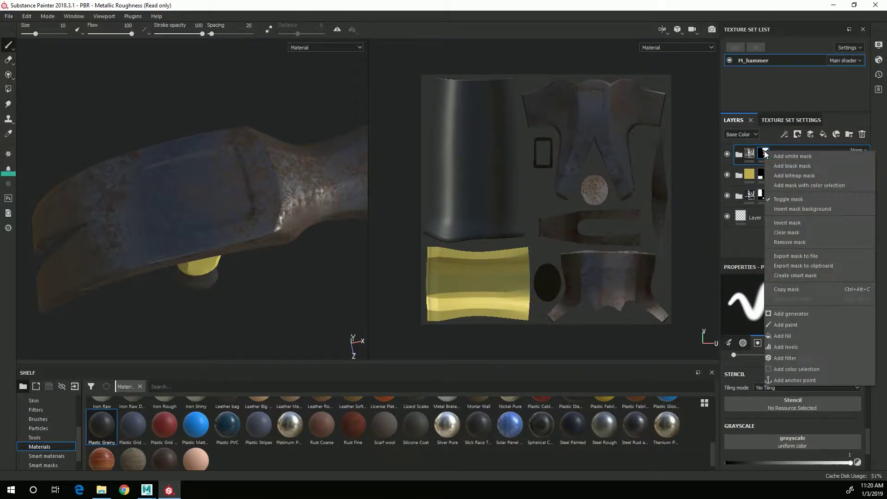
click(799, 326)
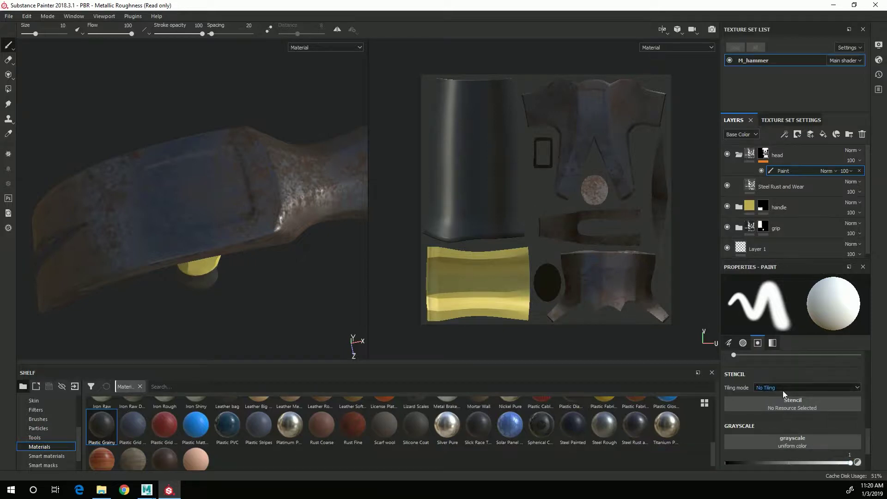
Set the paint brush's grayscale value to 0 for masking out parts of the hammer head
scroll(794, 397, down, 2)
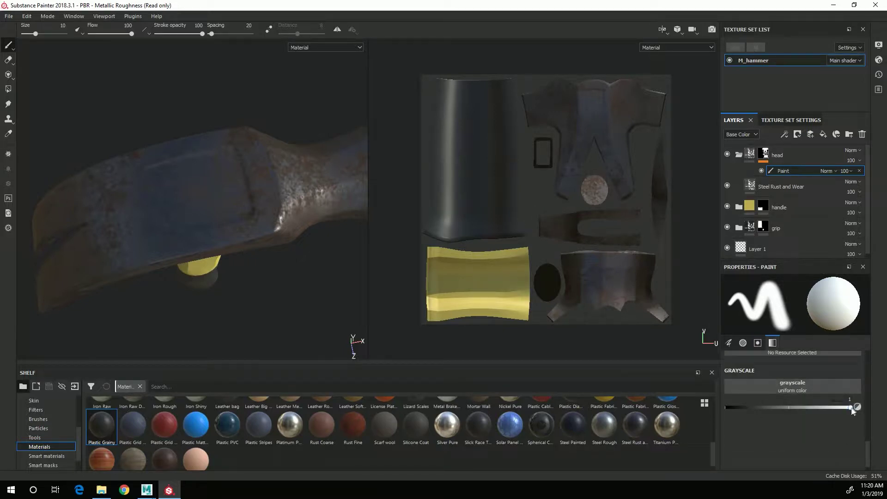
drag(850, 408, 707, 412)
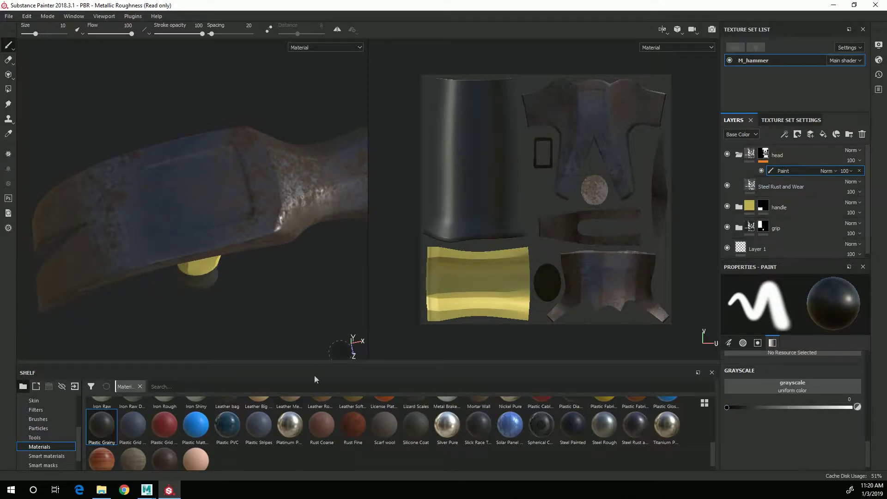
alt+drag(257, 261, 282, 295)
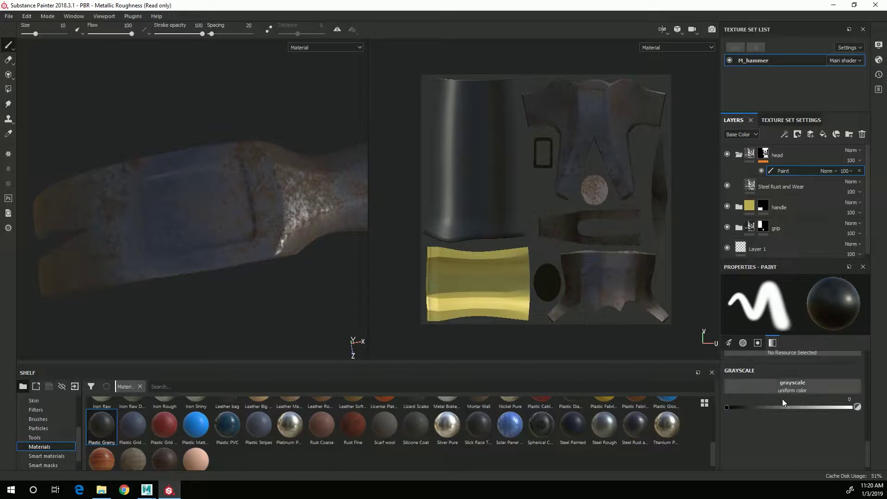
Find the Rectangle Half Rounded alpha among the shelf alphas and assign it as the brush's alpha
scroll(783, 393, up, 5)
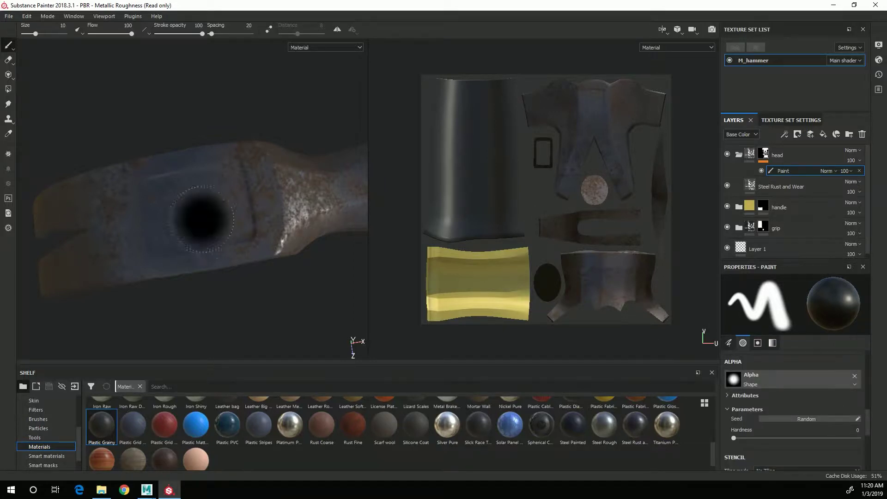
scroll(54, 437, up, 1)
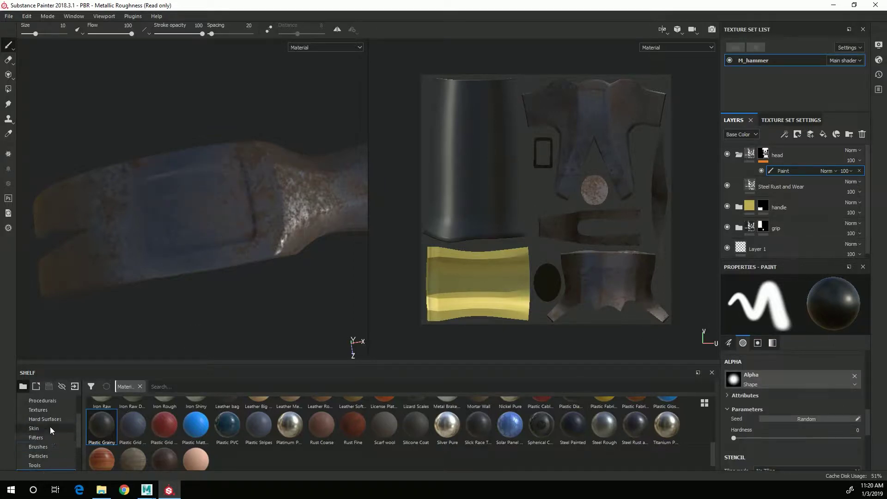
scroll(52, 446, up, 1)
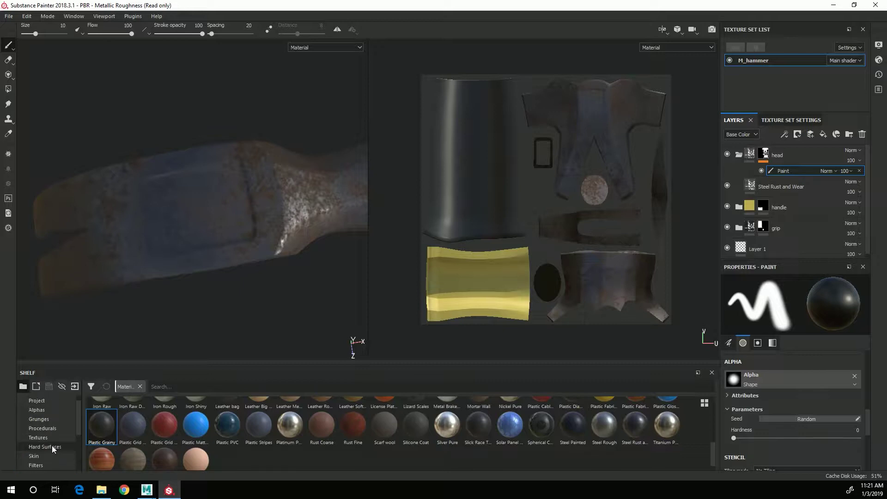
click(46, 410)
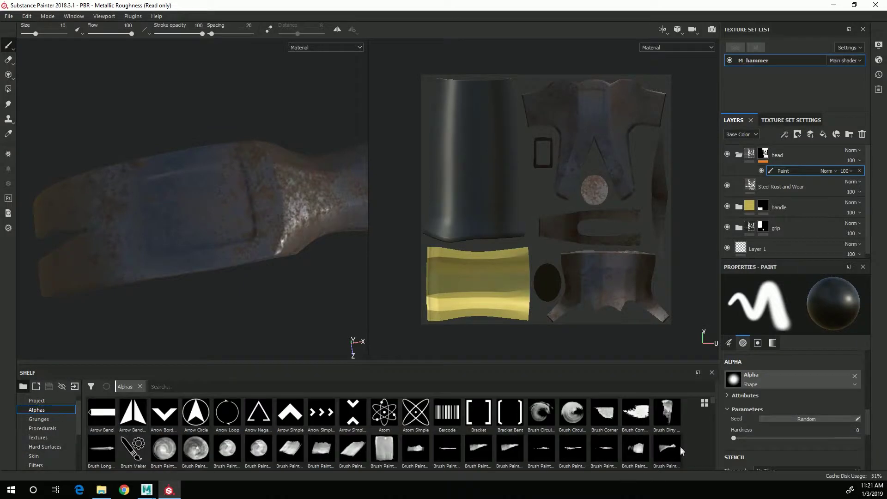
scroll(713, 405, down, 8)
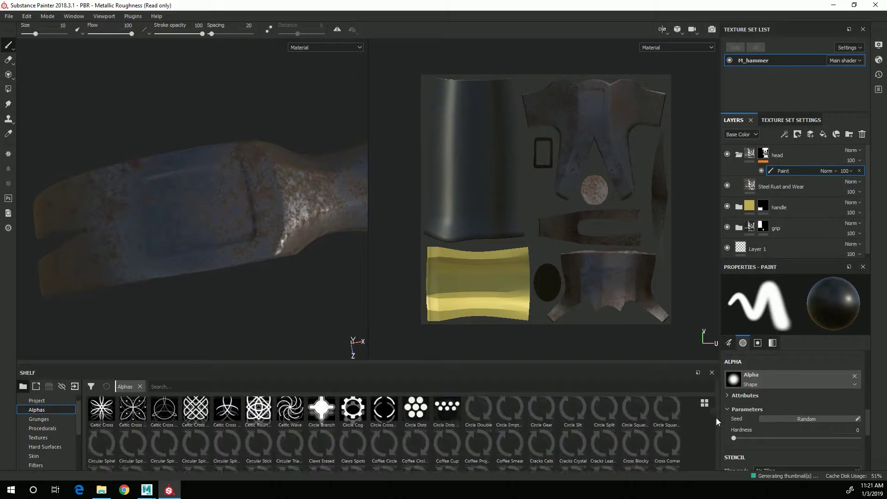
scroll(717, 420, down, 3)
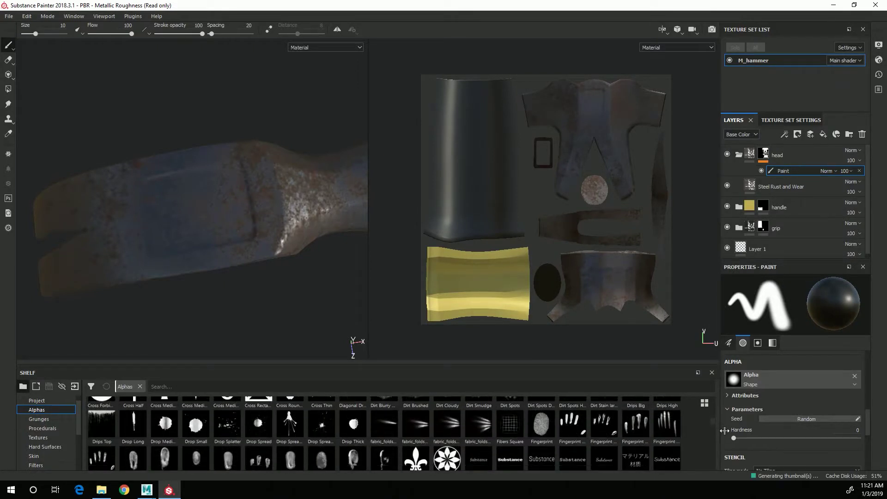
mouse_move(721, 429)
mouse_down()
mouse_move(722, 453)
mouse_move(716, 440)
mouse_up()
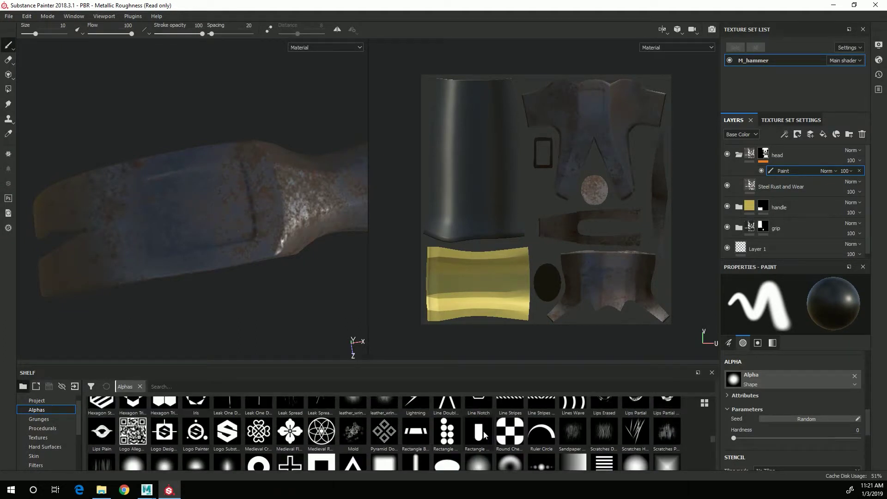
mouse_move(484, 435)
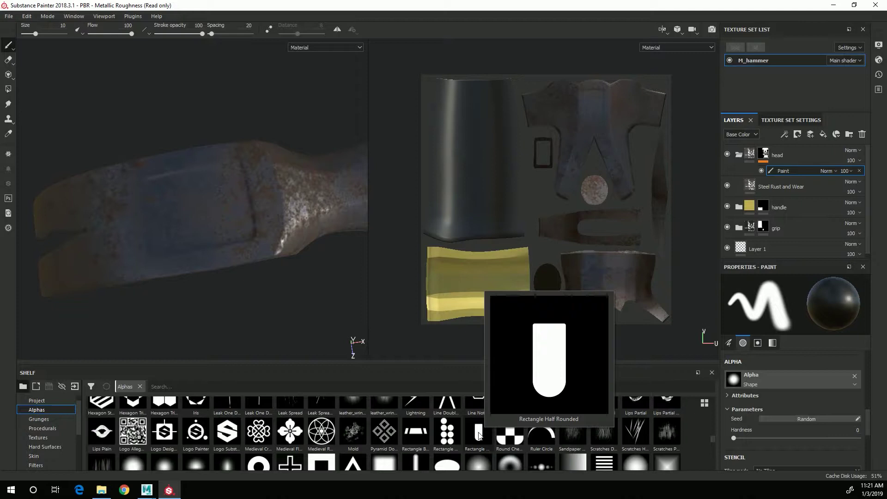
mouse_move(479, 435)
mouse_down()
mouse_move(785, 392)
mouse_move(780, 381)
mouse_up()
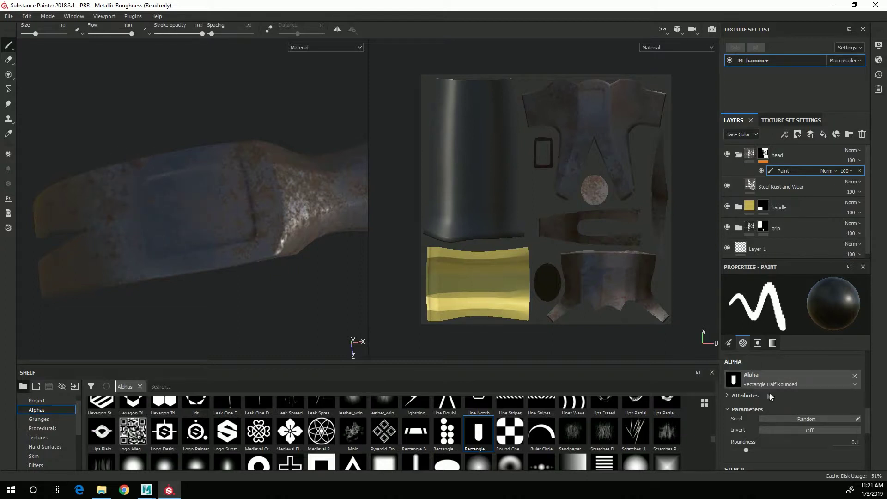
Undo a test stroke across the blue area of the hammer head and set the brush spacing to 400
drag(187, 216, 277, 215)
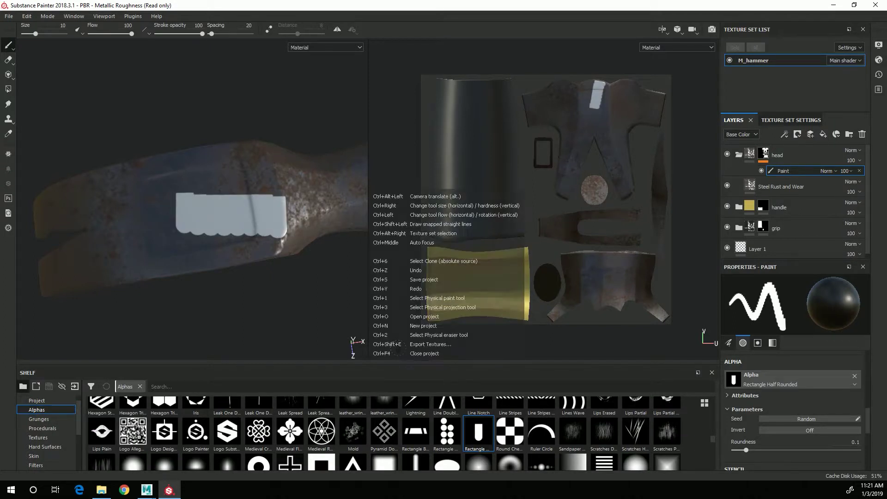
key(ctrl+z)
scroll(783, 412, up, 4)
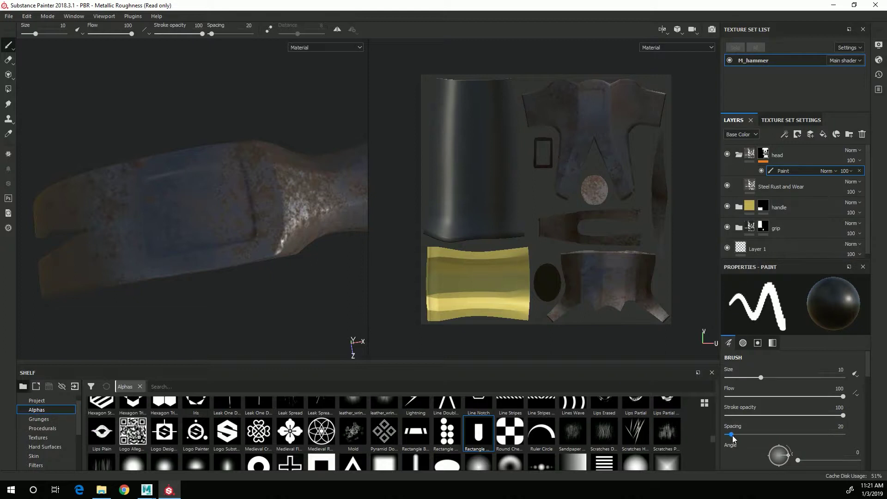
drag(731, 433, 843, 434)
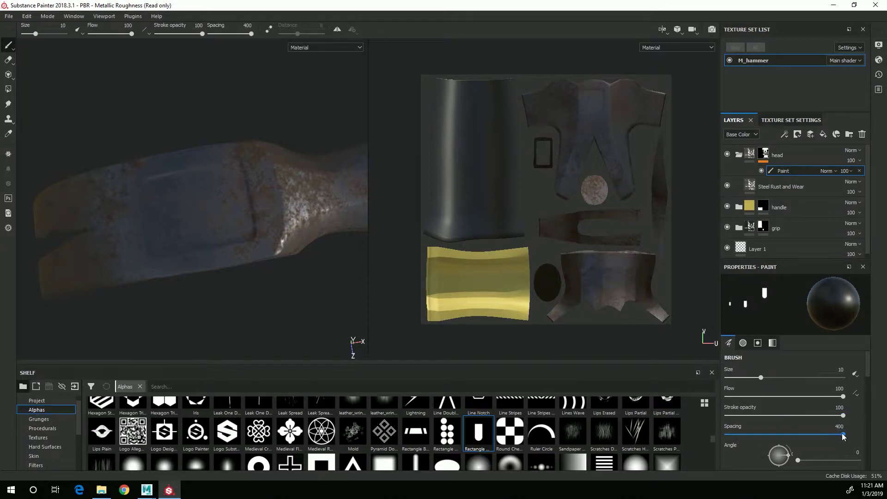
Try stamping the half-rounded rectangle three times side by side on the hammer head, and undo the stamps
click(164, 209)
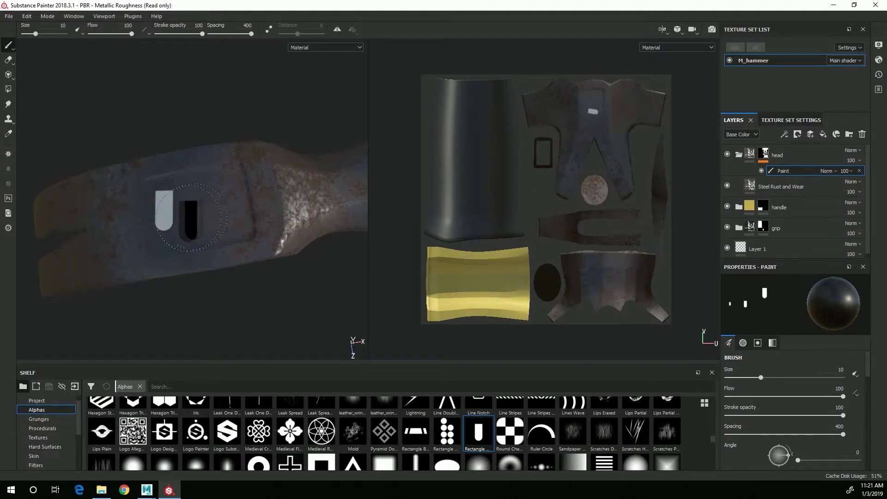
click(190, 211)
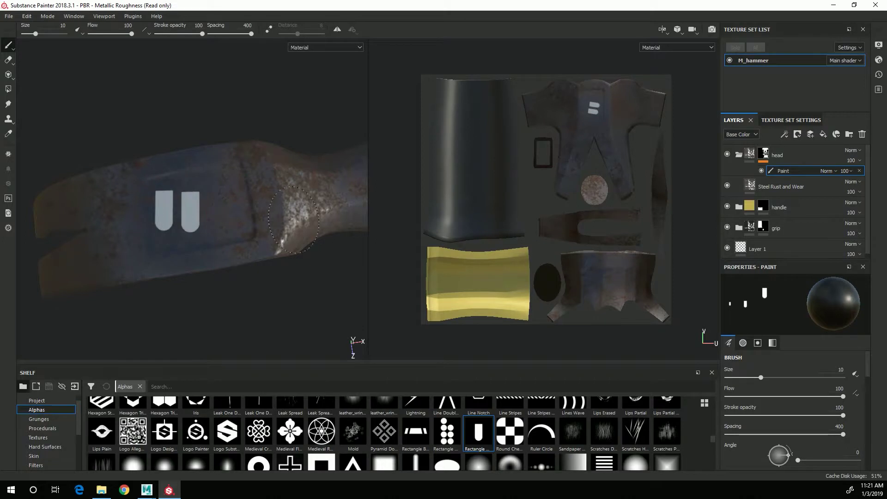
click(224, 210)
key(ctrl+z)
key(ctrl+z)
key(ctrl+z)
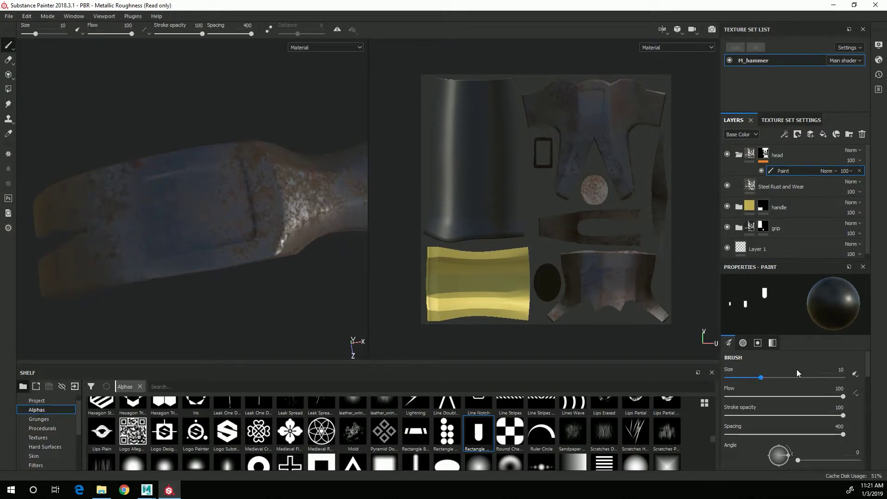
Set the brush size to 20.95 and rotate the brush to an angle of 81 to follow the hammer head
drag(810, 382, 843, 378)
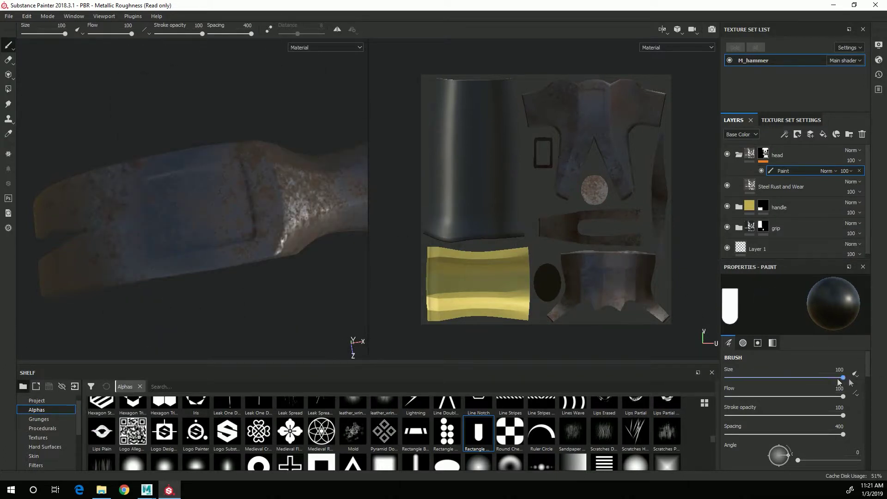
drag(820, 379, 783, 380)
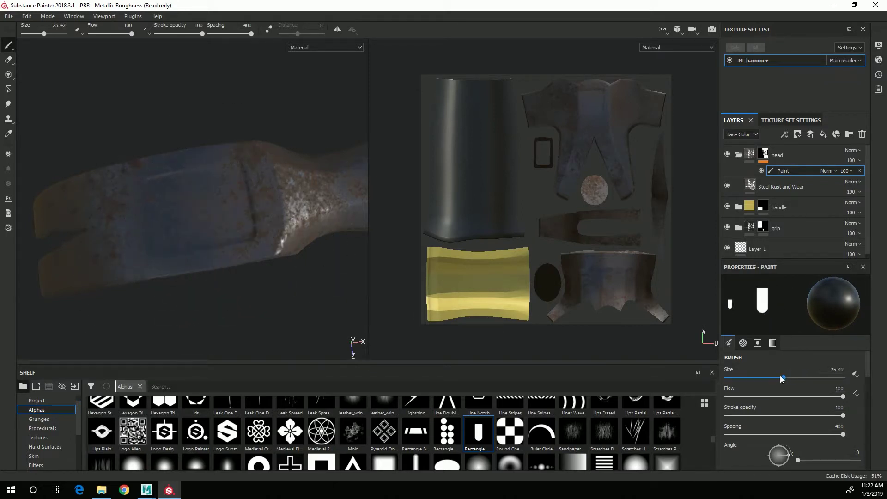
drag(780, 378, 777, 377)
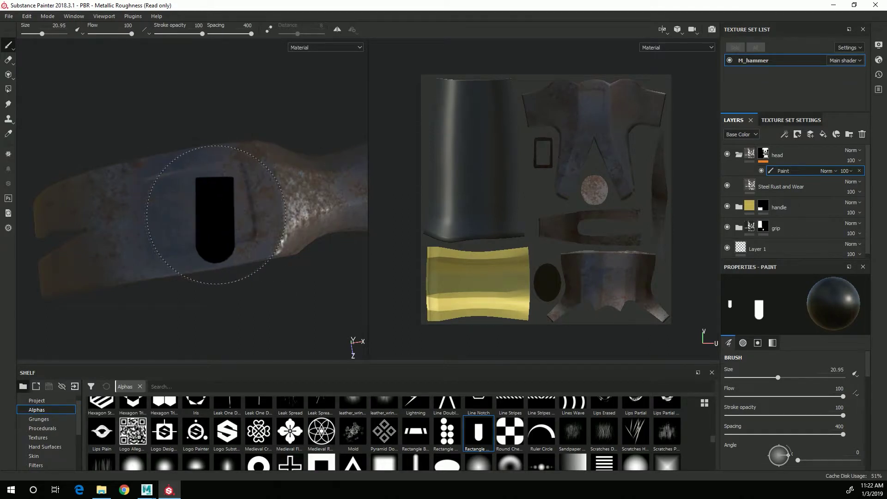
mouse_move(218, 210)
ctrl+mouse_down()
mouse_move(242, 211)
mouse_move(221, 223)
ctrl+mouse_up()
key(ctrl)
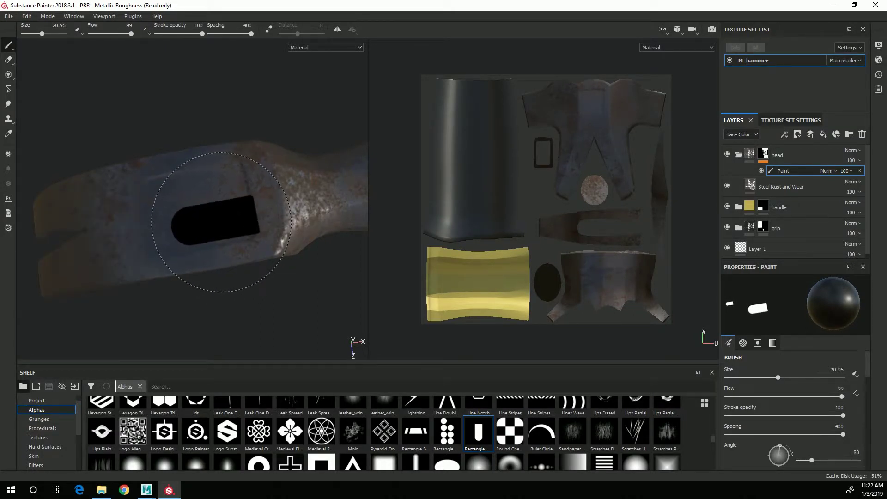
ctrl+drag(221, 222, 222, 222)
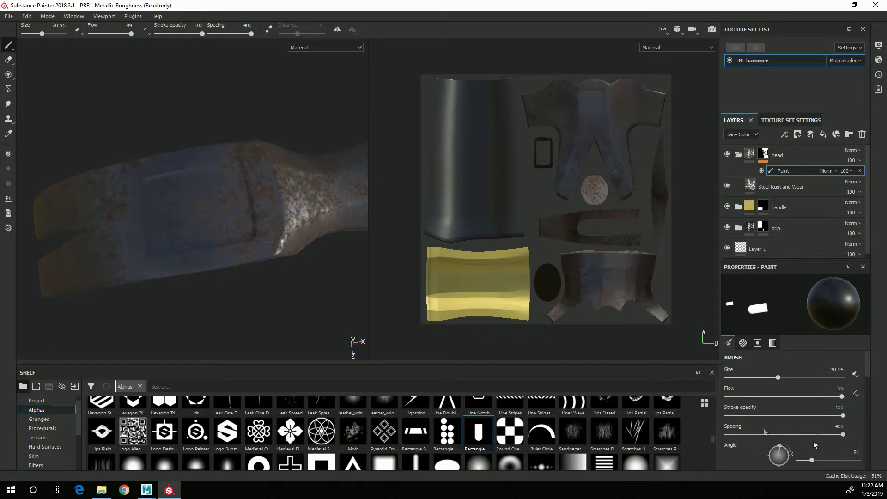
Set the Rectangle Half Rounded alpha's roundness to 0.47 and check the stamp's shape over the hammer head
scroll(825, 444, down, 1)
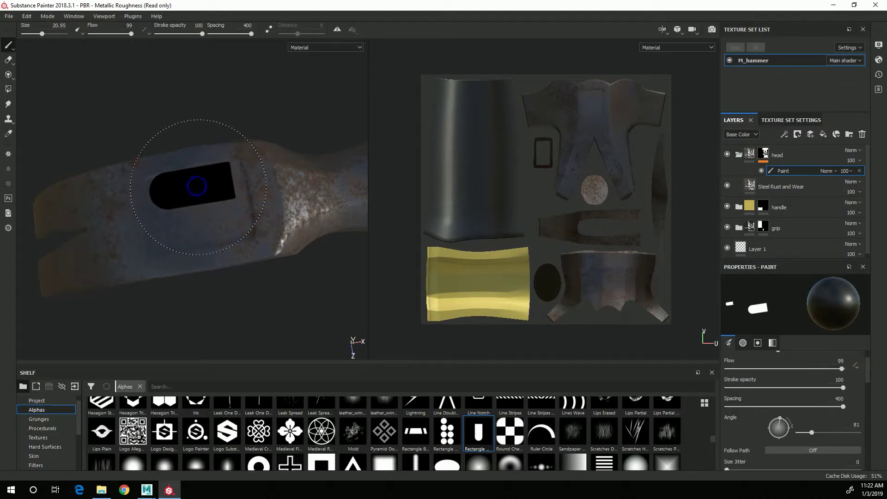
scroll(206, 194, up, 3)
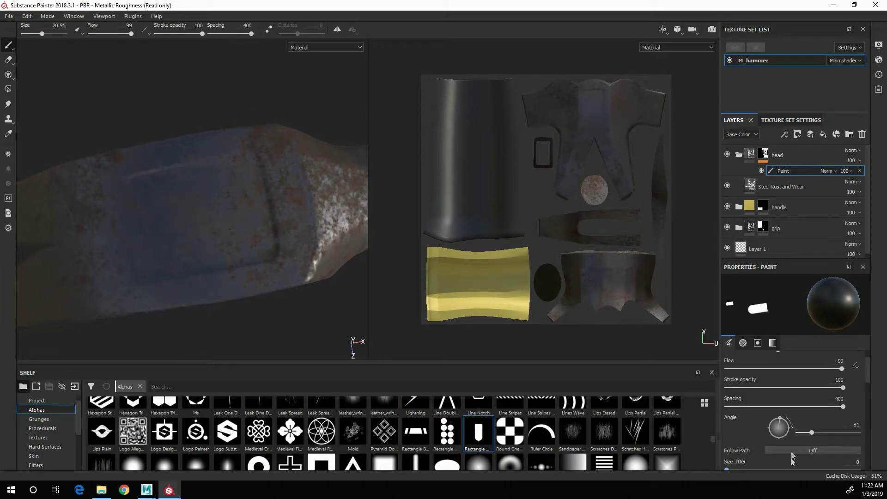
scroll(844, 411, down, 2)
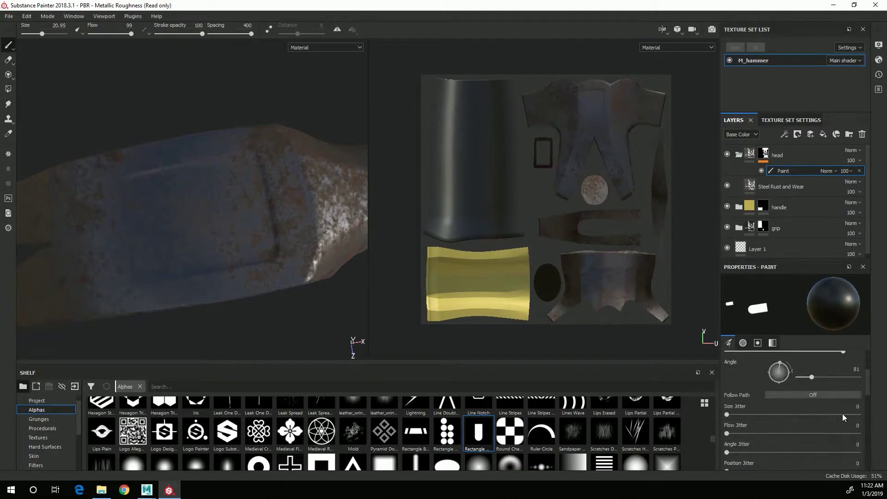
scroll(806, 394, down, 1)
scroll(806, 394, down, 3)
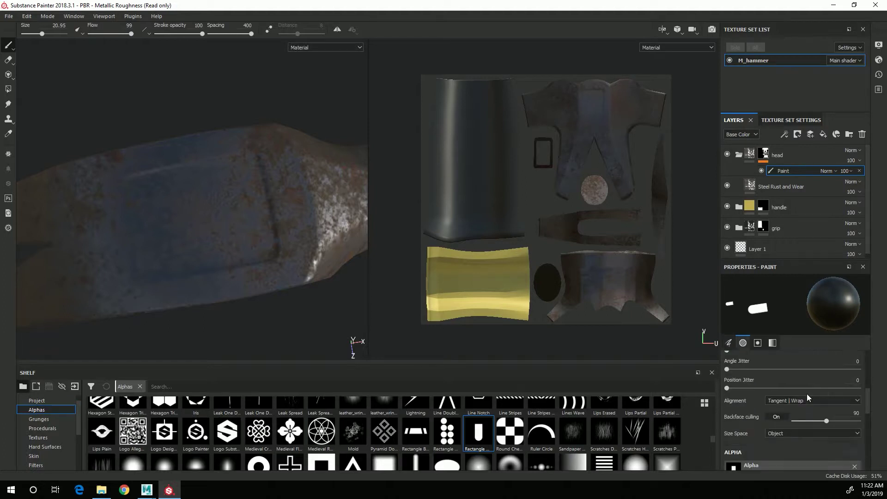
scroll(805, 395, down, 2)
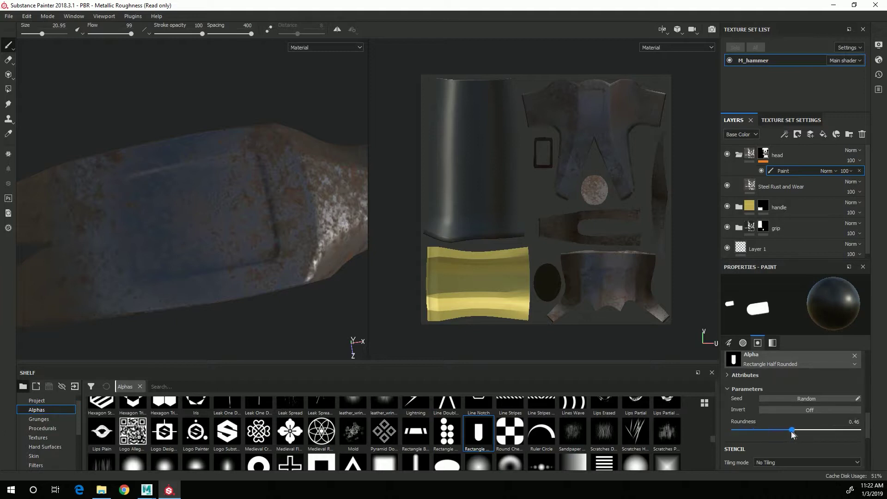
drag(814, 431, 816, 432)
drag(796, 431, 795, 431)
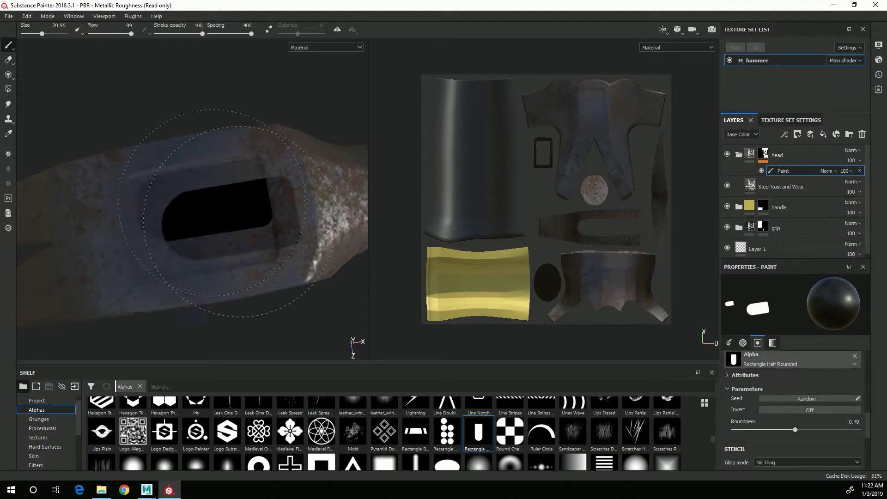
drag(795, 429, 791, 430)
alt+drag(181, 198, 209, 200)
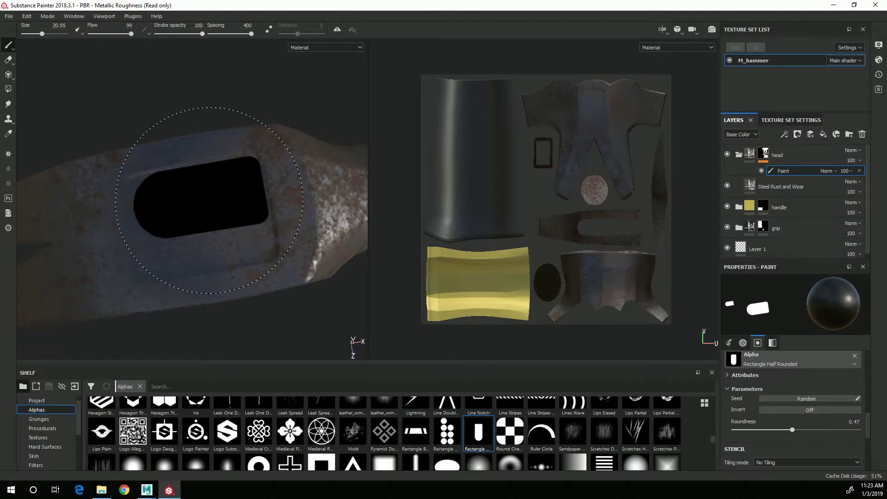
Stamp the half-rounded rectangle in black on the head mask, turning the brush between overlapping stamps to cut out a rounded rectangle
mouse_move(209, 199)
alt+mouse_down()
mouse_move(188, 258)
mouse_move(212, 214)
mouse_move(216, 237)
alt+mouse_up()
click(209, 200)
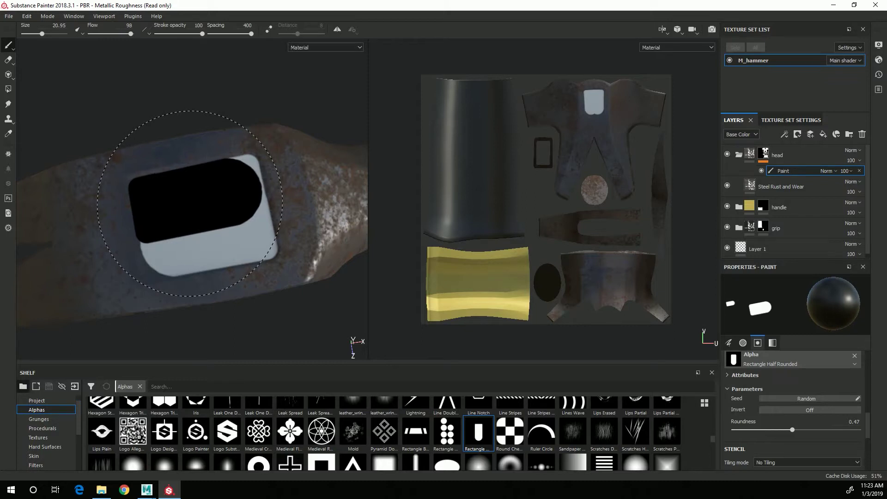
ctrl+drag(189, 203, 189, 203)
ctrl+drag(189, 203, 191, 202)
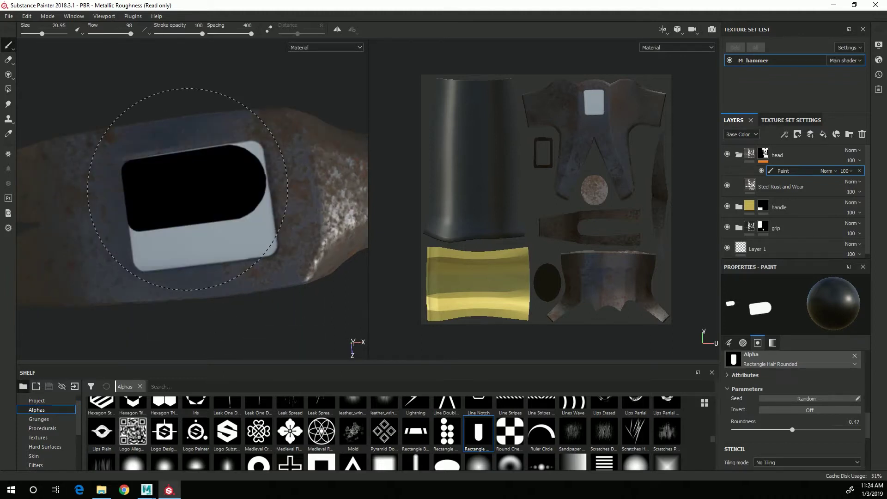
mouse_move(297, 317)
alt+mouse_down()
mouse_move(279, 303)
mouse_move(312, 283)
mouse_move(218, 312)
mouse_move(269, 334)
mouse_move(277, 300)
mouse_move(323, 259)
alt+mouse_up()
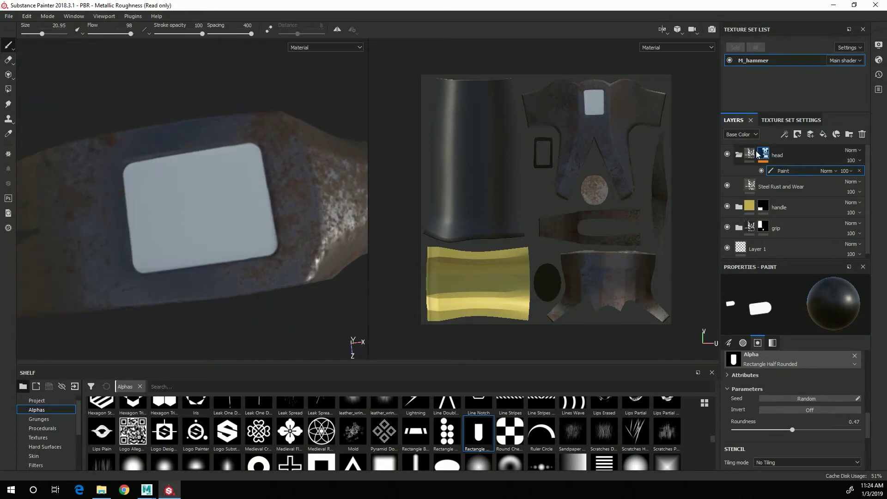
click(325, 167)
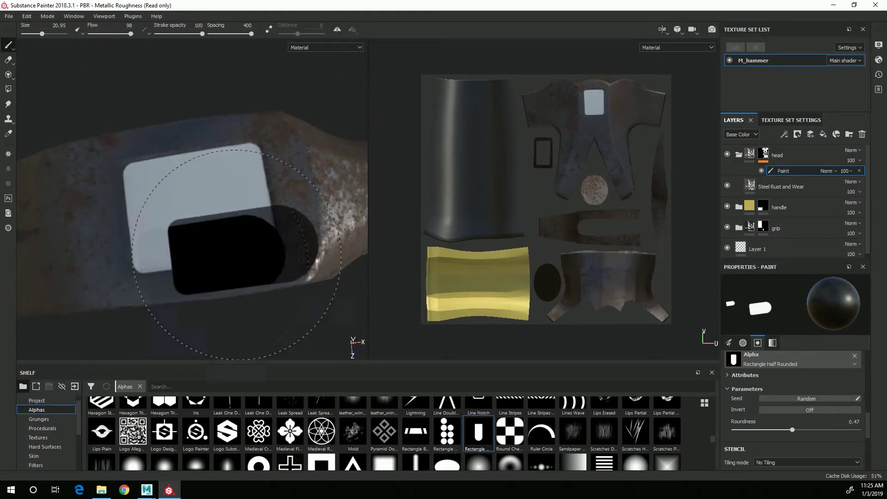
Add a paint effect to the handle folder's mask and set the brush grayscale to 1
click(765, 208)
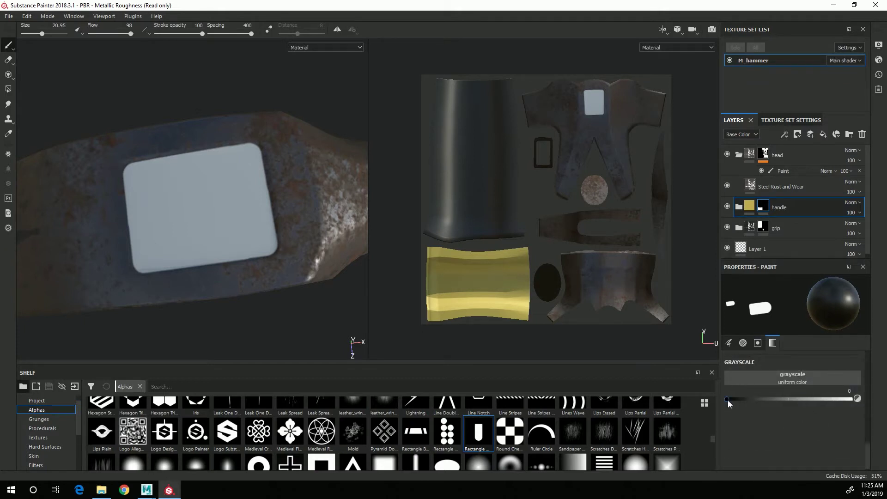
drag(727, 400, 850, 399)
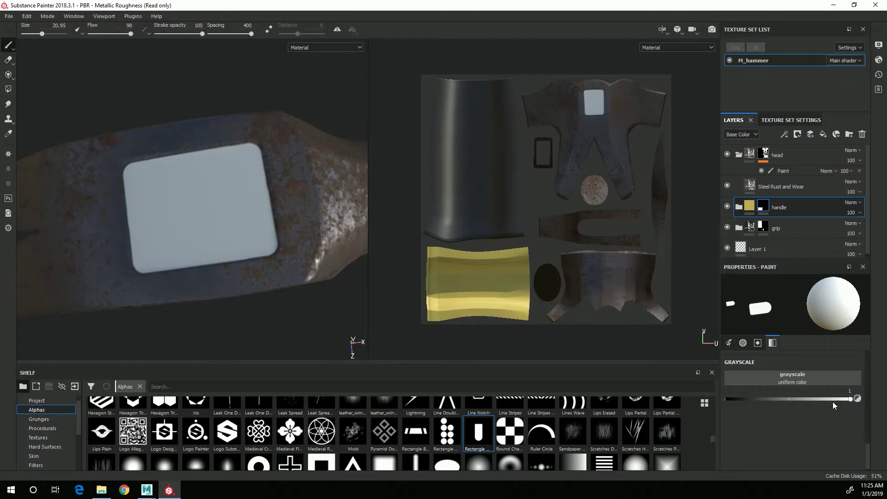
right_click(765, 206)
click(787, 378)
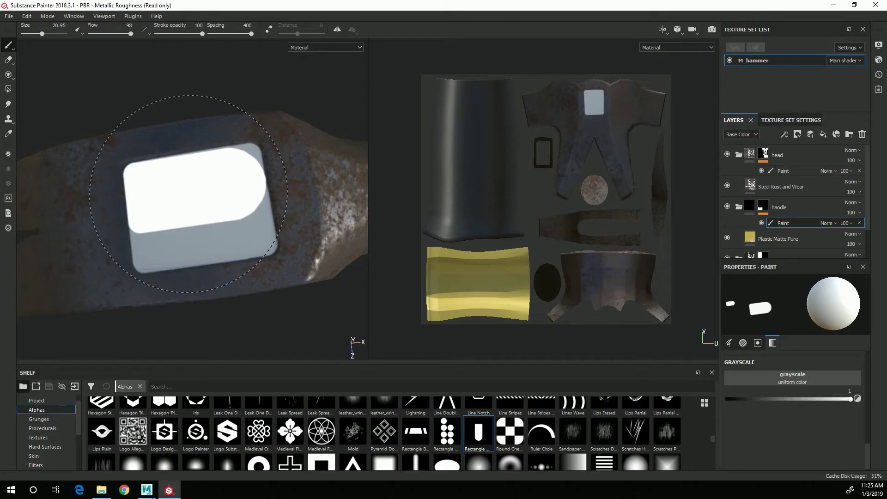
Stamp the half-rounded rectangle in white over the hammer head's cutout, turning the brush to fill all its corners with the yellow handle material
click(188, 194)
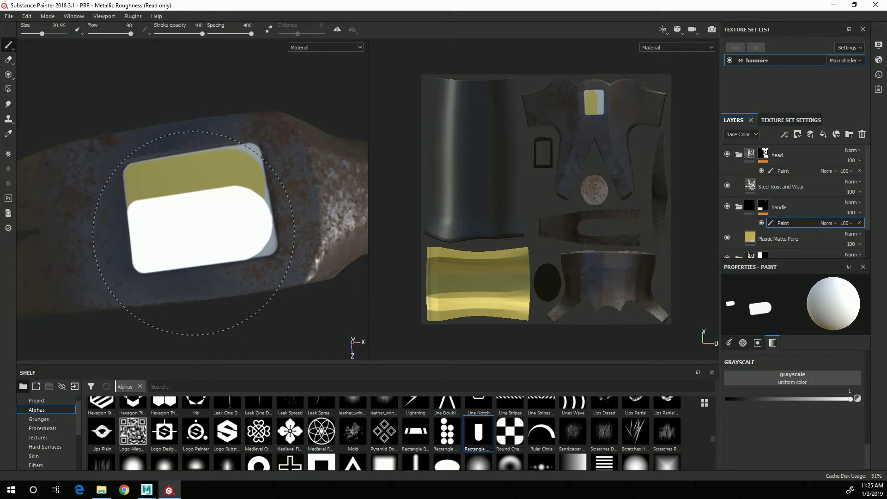
click(192, 232)
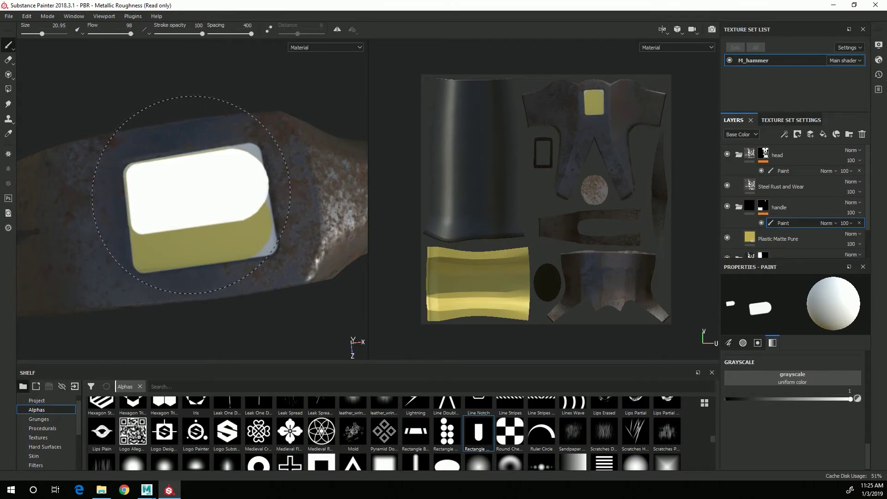
ctrl+drag(197, 199, 217, 199)
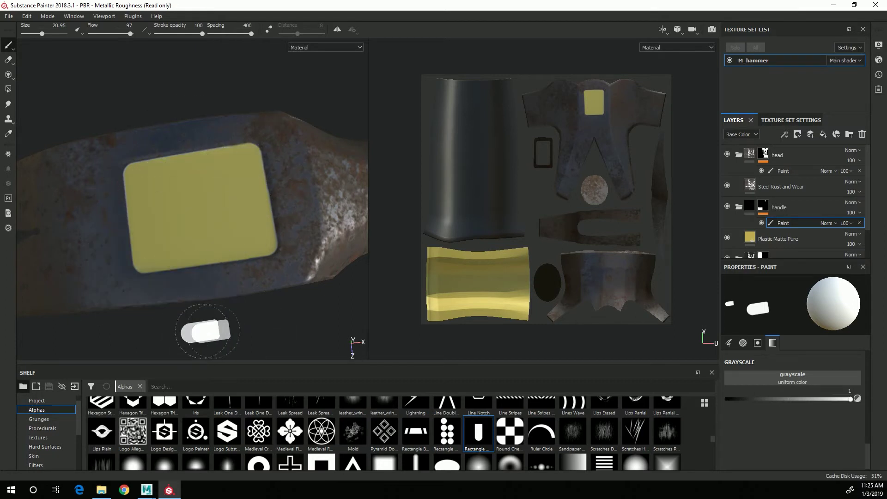
mouse_move(229, 214)
ctrl+mouse_down()
mouse_move(205, 246)
mouse_move(277, 228)
mouse_move(247, 217)
ctrl+mouse_up()
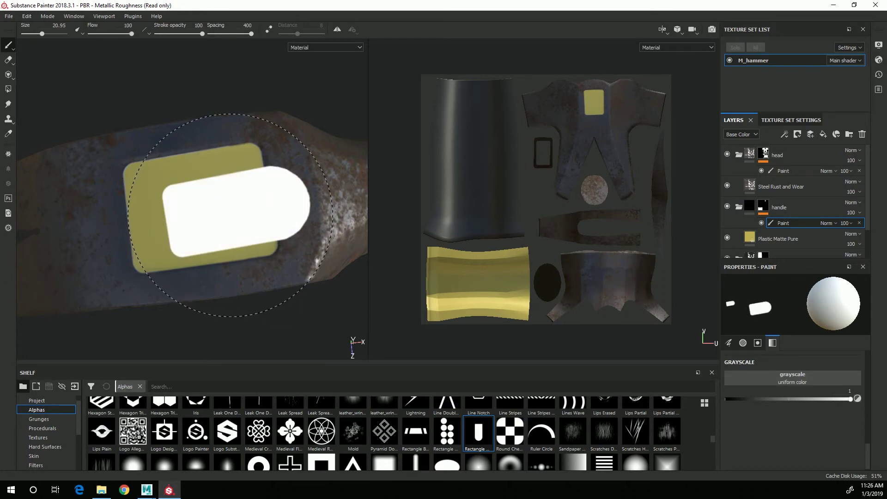
ctrl+drag(207, 198, 207, 200)
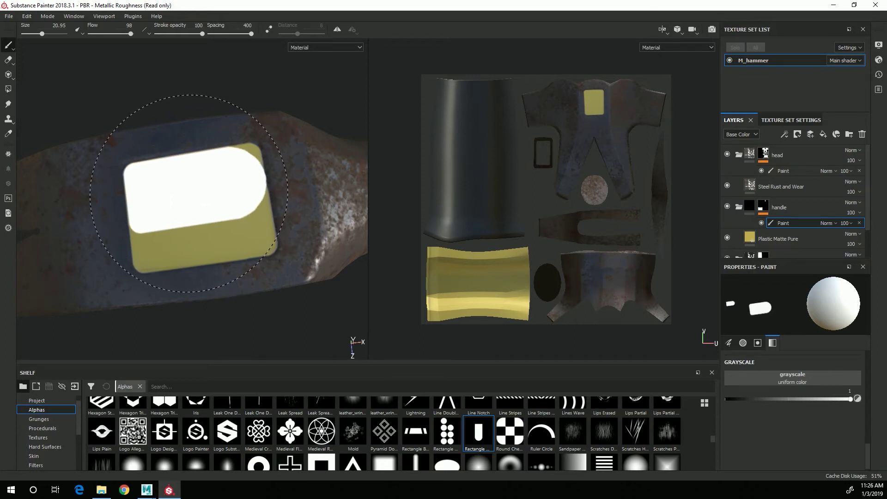
click(185, 193)
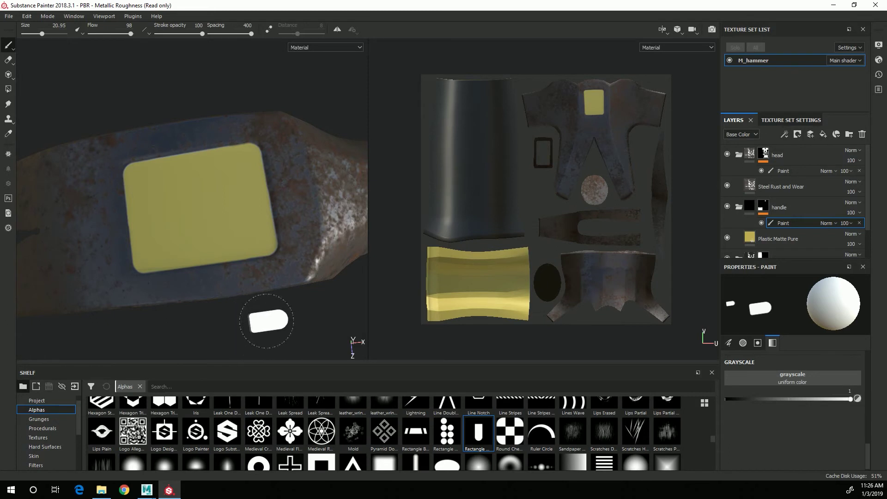
Toggle the head mask's paint effect off and on to check the yellow patch, and inspect the hammer down to its grip
alt+right_drag(264, 323, 208, 264)
alt+drag(208, 264, 248, 300)
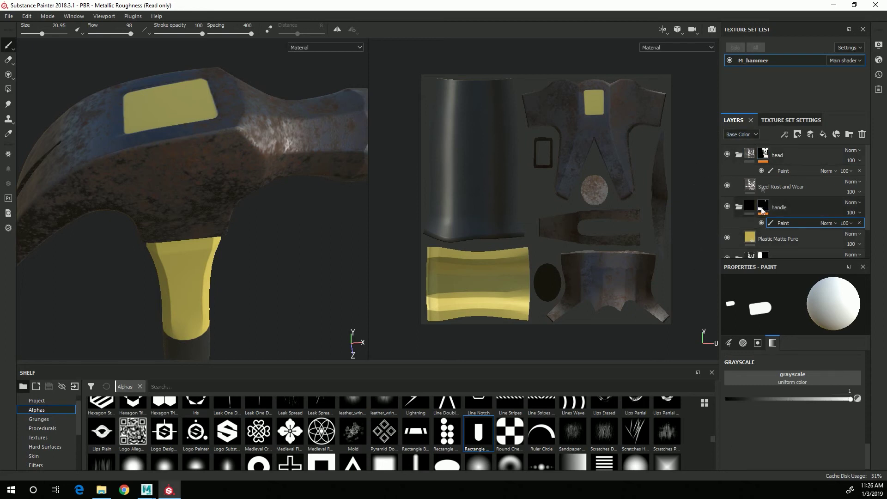
click(762, 171)
click(762, 171)
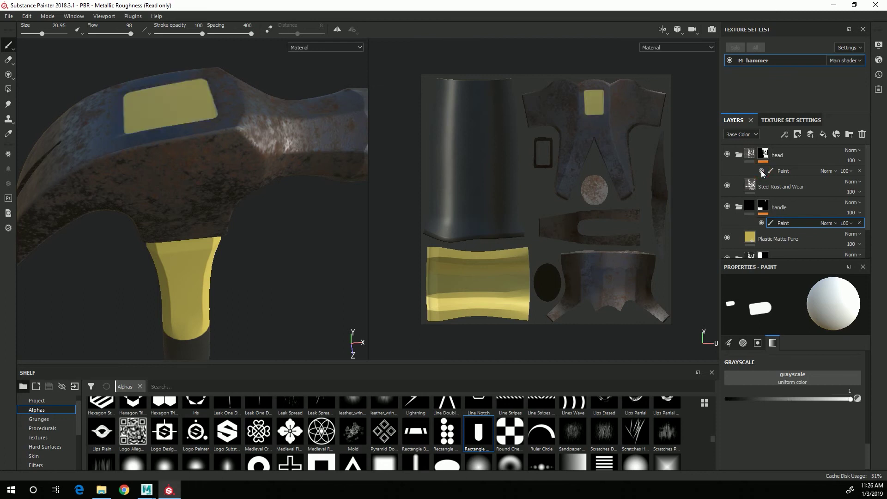
click(761, 171)
click(761, 170)
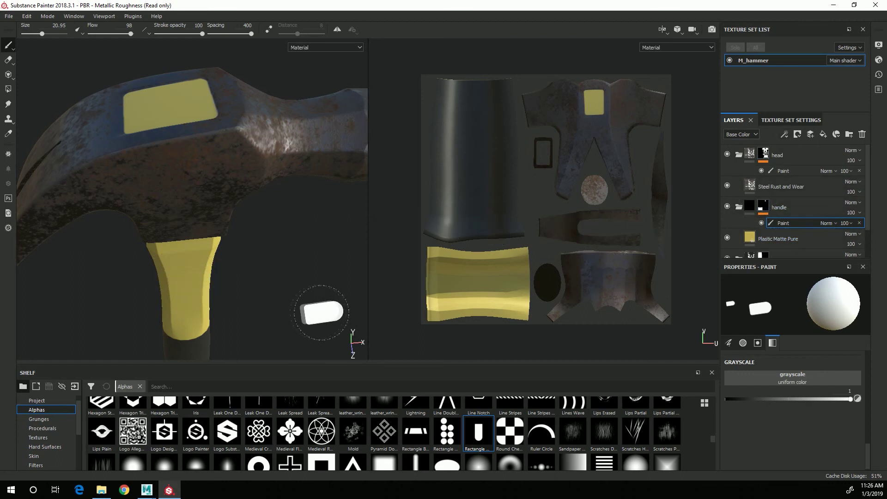
alt+drag(317, 311, 238, 224)
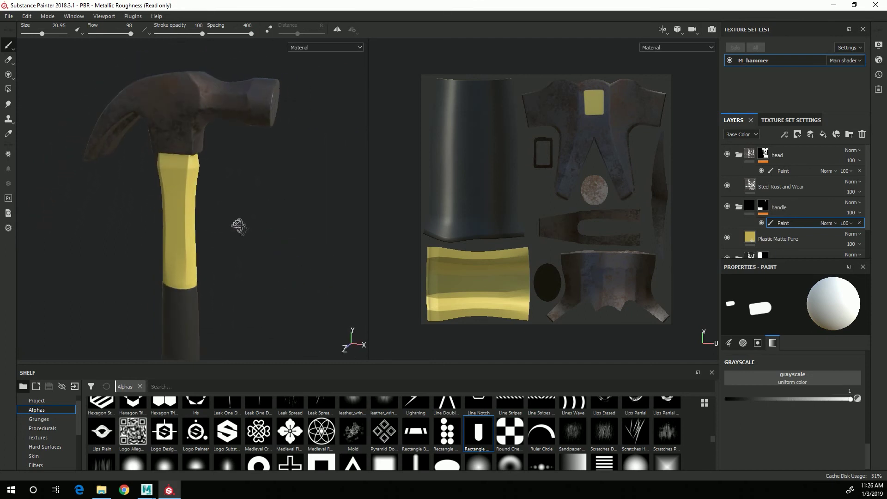
scroll(268, 185, up, 5)
alt+middle_drag(273, 254, 282, 172)
alt+drag(282, 173, 247, 238)
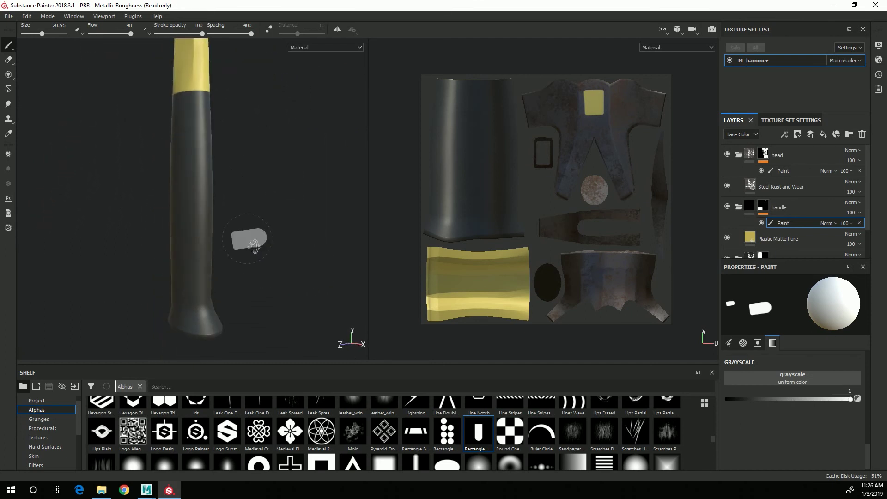